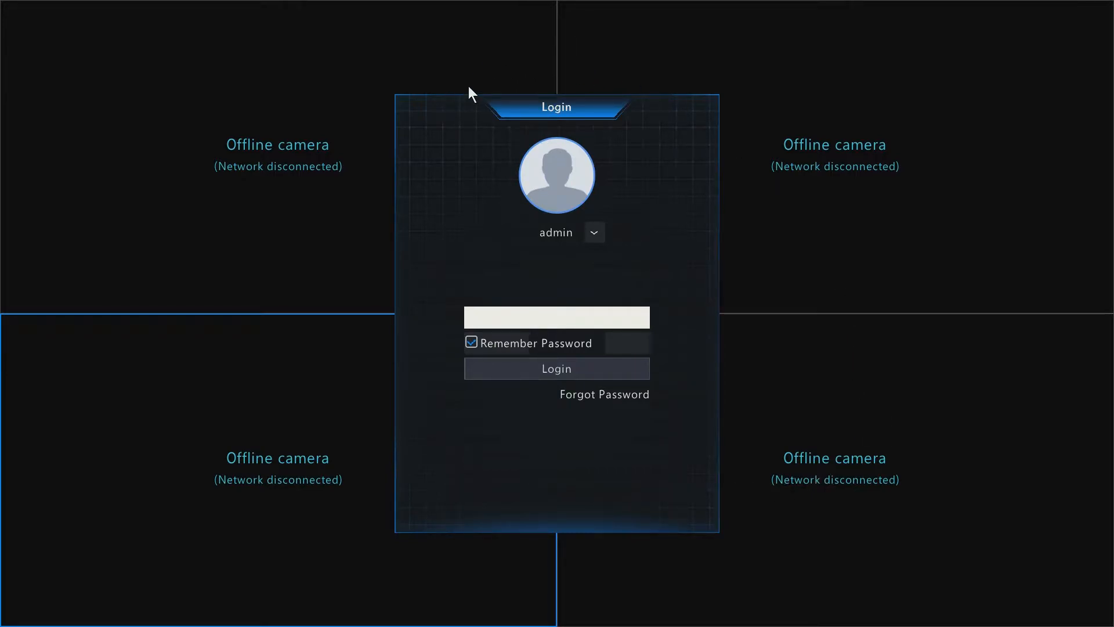
# Look through the user accounts available at login and keep admin selected.
pyautogui.click(593, 230)
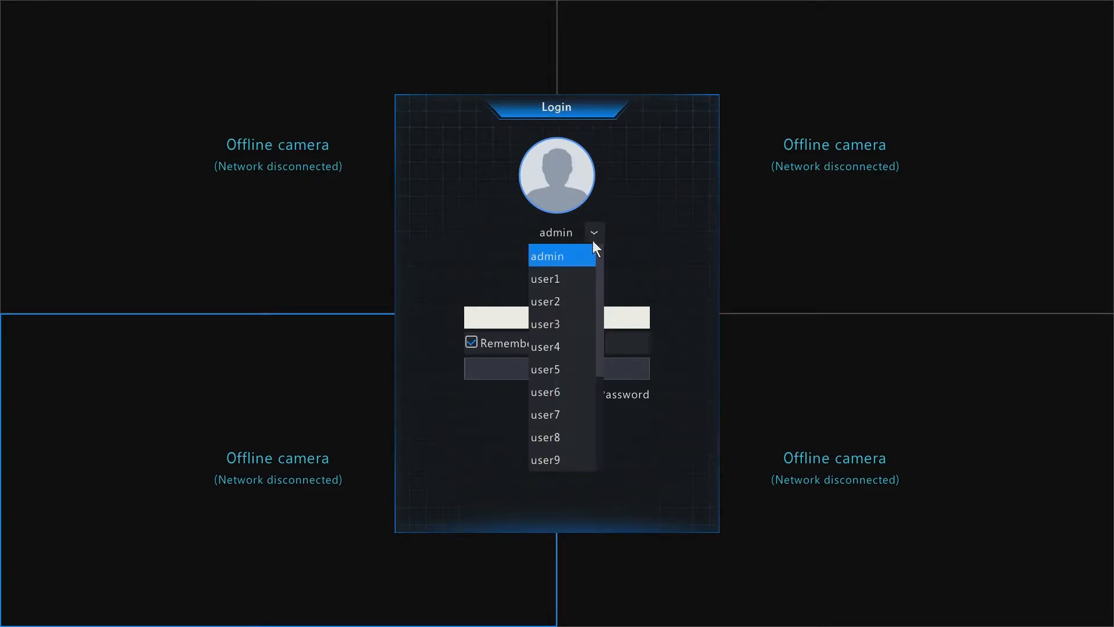
pyautogui.moveTo(600, 294)
pyautogui.mouseDown()
pyautogui.moveTo(600, 433)
pyautogui.moveTo(614, 283)
pyautogui.mouseUp()
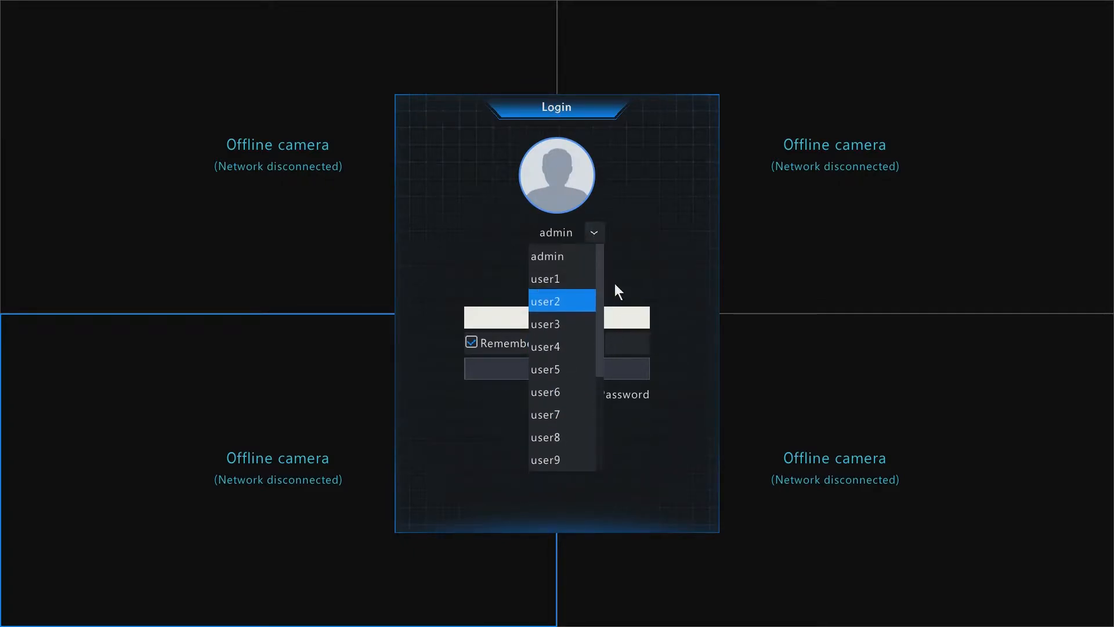
pyautogui.click(586, 207)
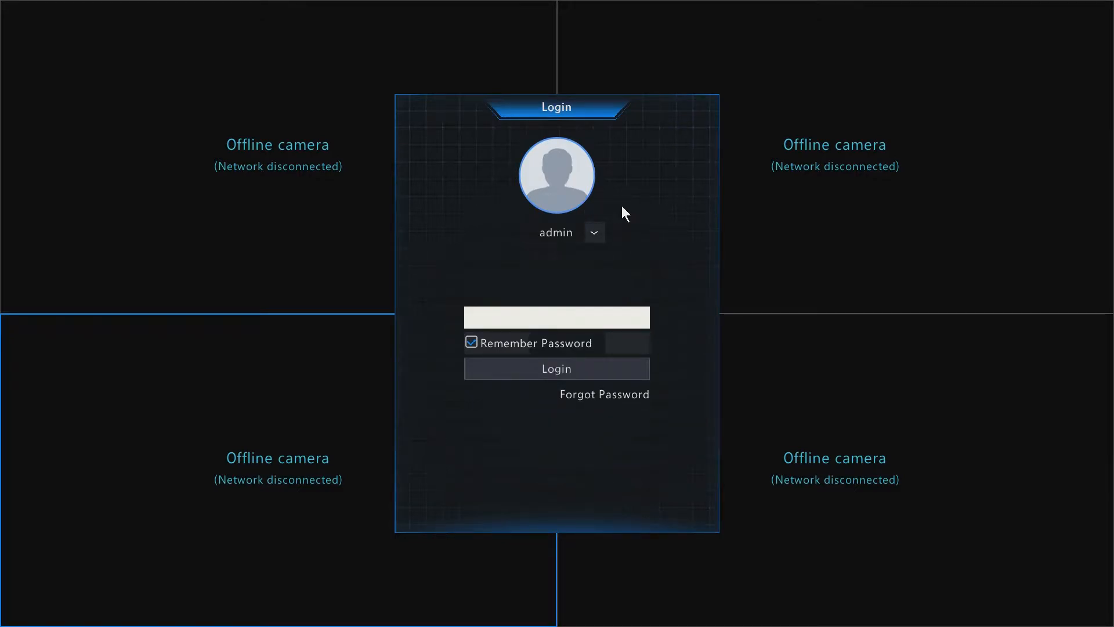
# Enter the admin account password and keep Remember Password enabled.
pyautogui.click(554, 318)
pyautogui.click(499, 380)
pyautogui.click(499, 380)
pyautogui.click(499, 380)
pyautogui.click(500, 380)
pyautogui.click(519, 380)
pyautogui.click(562, 363)
pyautogui.click(564, 363)
pyautogui.click(566, 364)
pyautogui.click(566, 363)
pyautogui.click(497, 402)
pyautogui.click(500, 345)
pyautogui.click(499, 365)
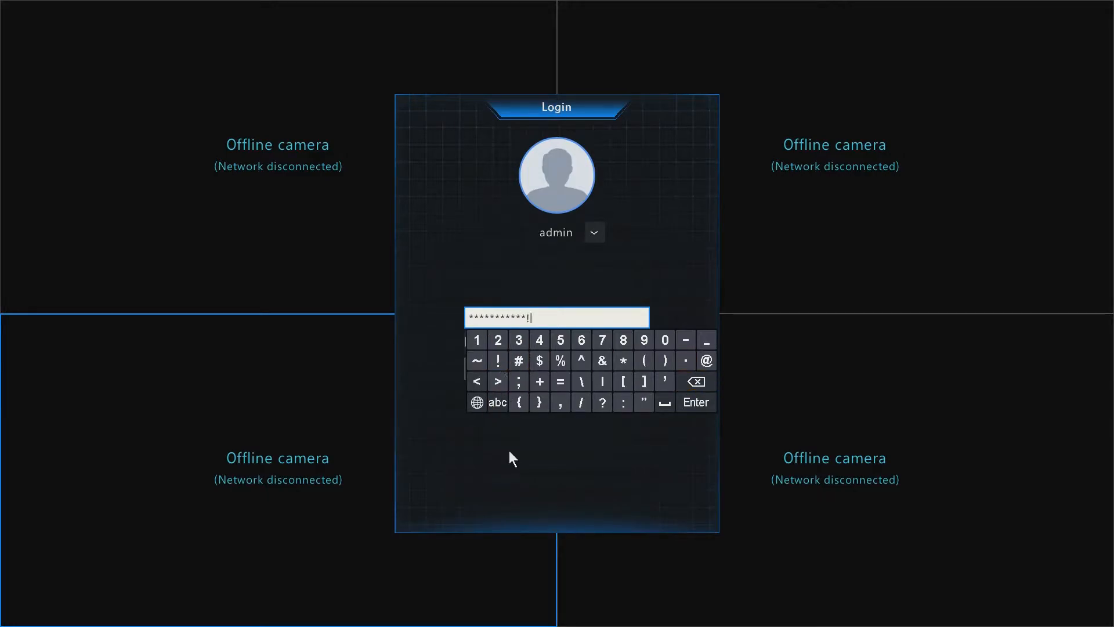
pyautogui.click(736, 368)
pyautogui.click(601, 347)
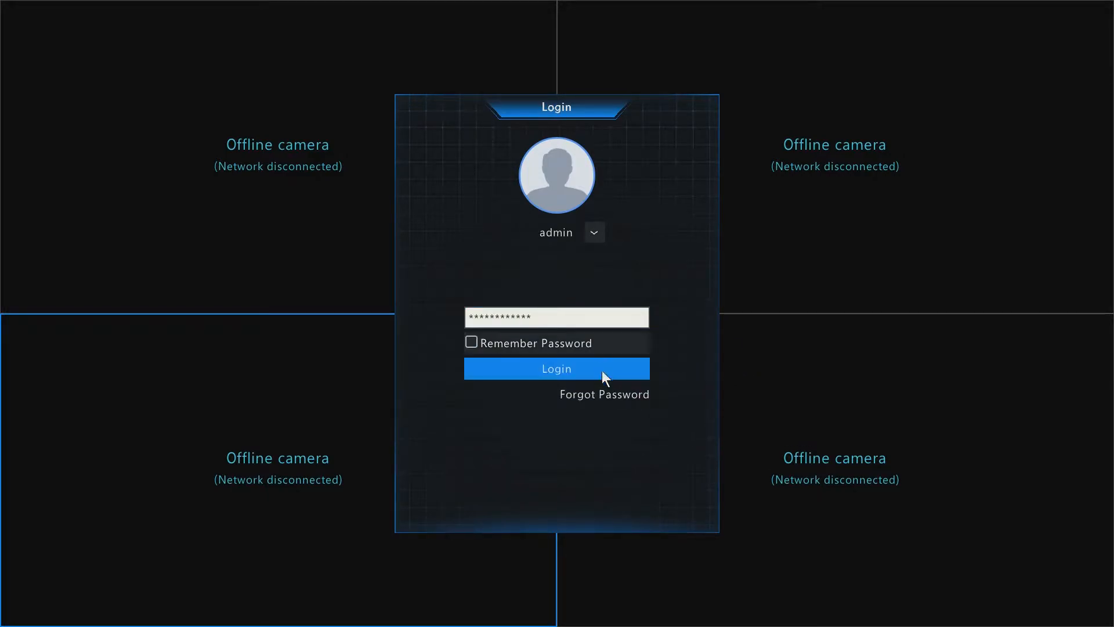
pyautogui.click(465, 341)
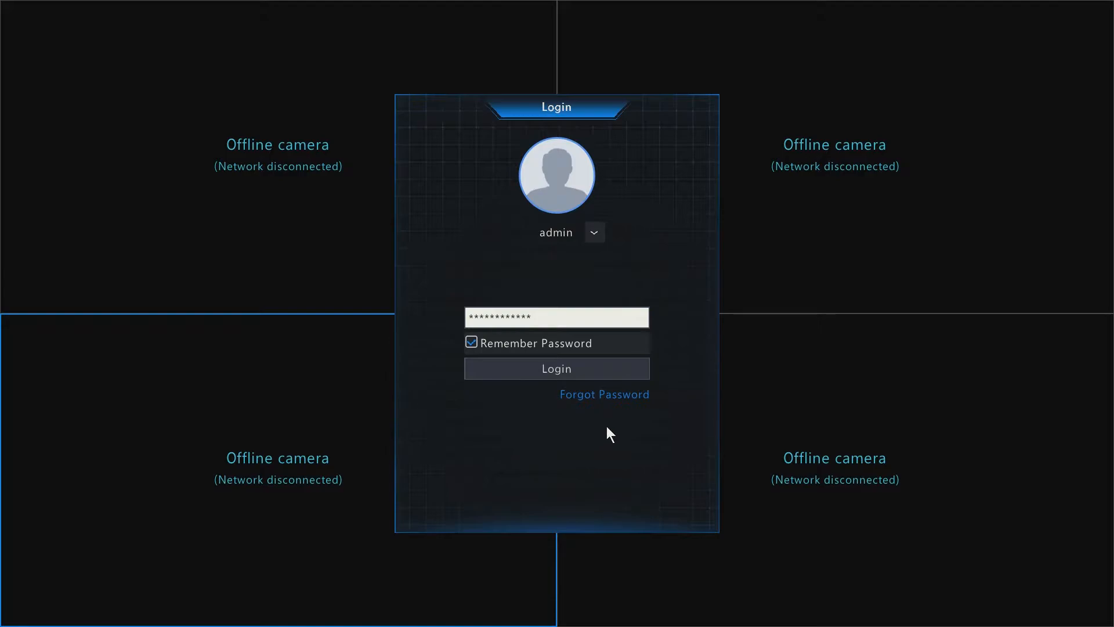
# Open the recorder's forgotten-password retrieval, and start Forget Device Password in the Cyber Secure phone app's local configuration with camera access allowed.
pyautogui.click(613, 394)
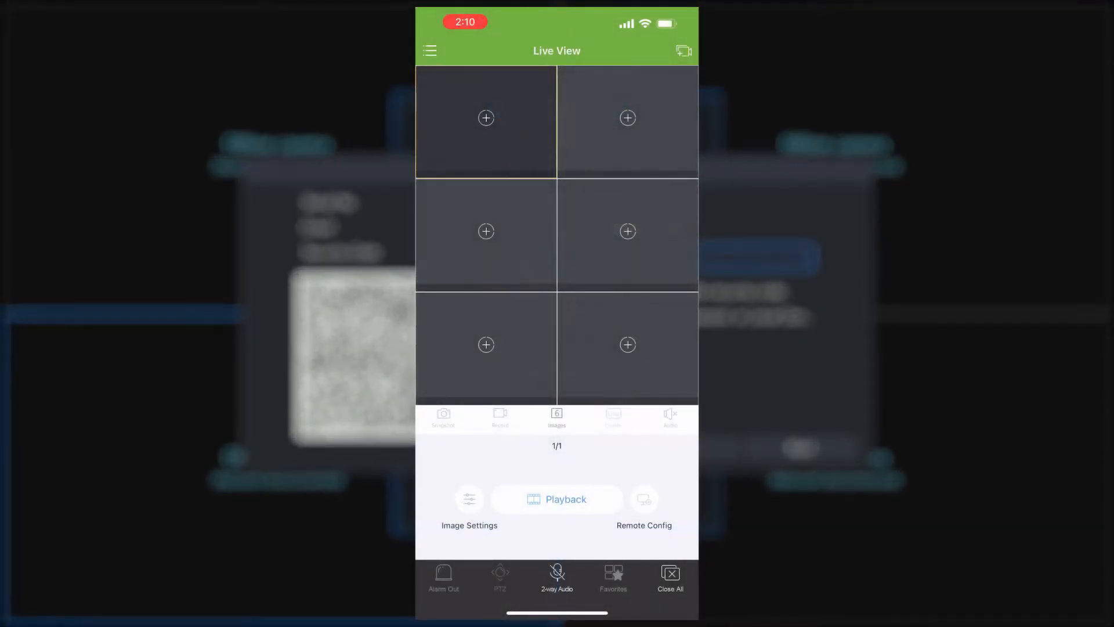
pyautogui.click(429, 50)
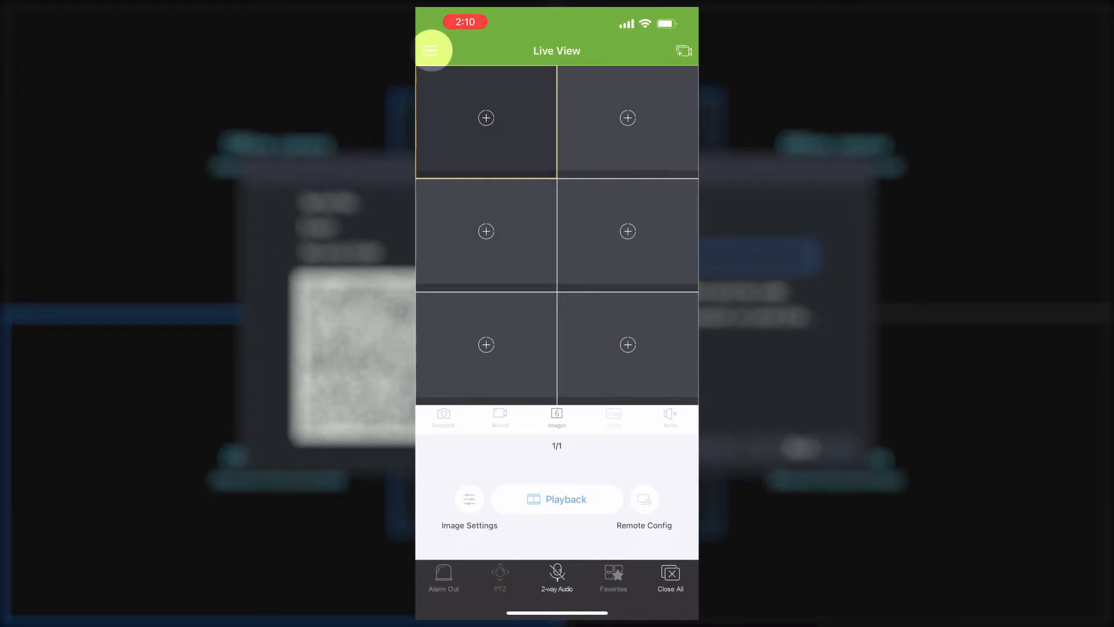
pyautogui.click(517, 275)
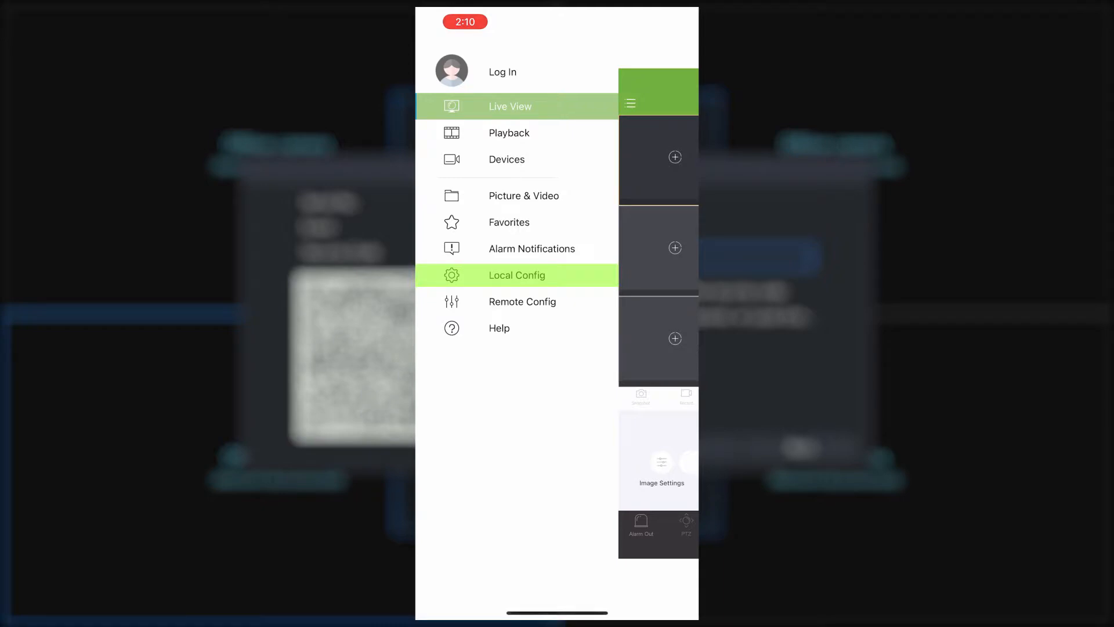
pyautogui.click(556, 454)
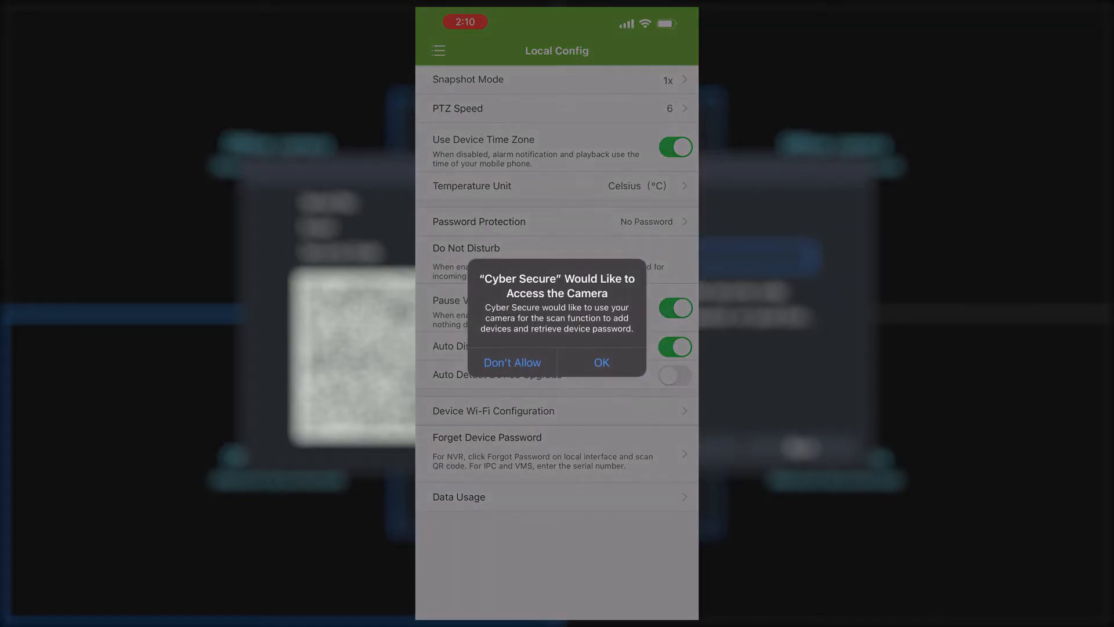
pyautogui.click(602, 362)
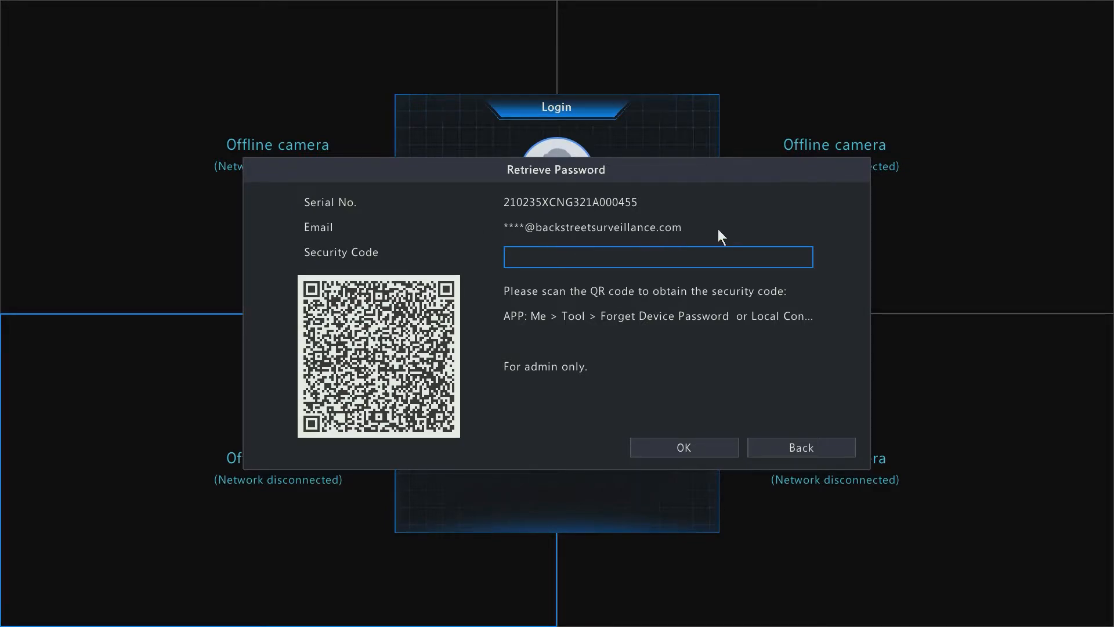
# Bring up the security code entry in password retrieval, and return to the login window without entering a code.
pyautogui.click(547, 262)
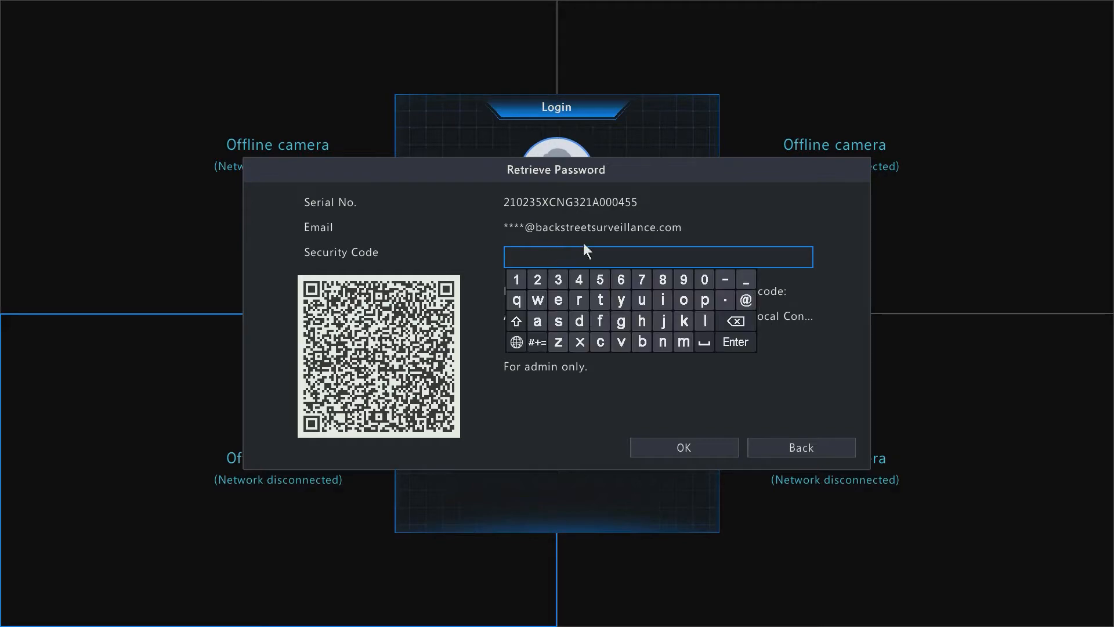
pyautogui.click(799, 222)
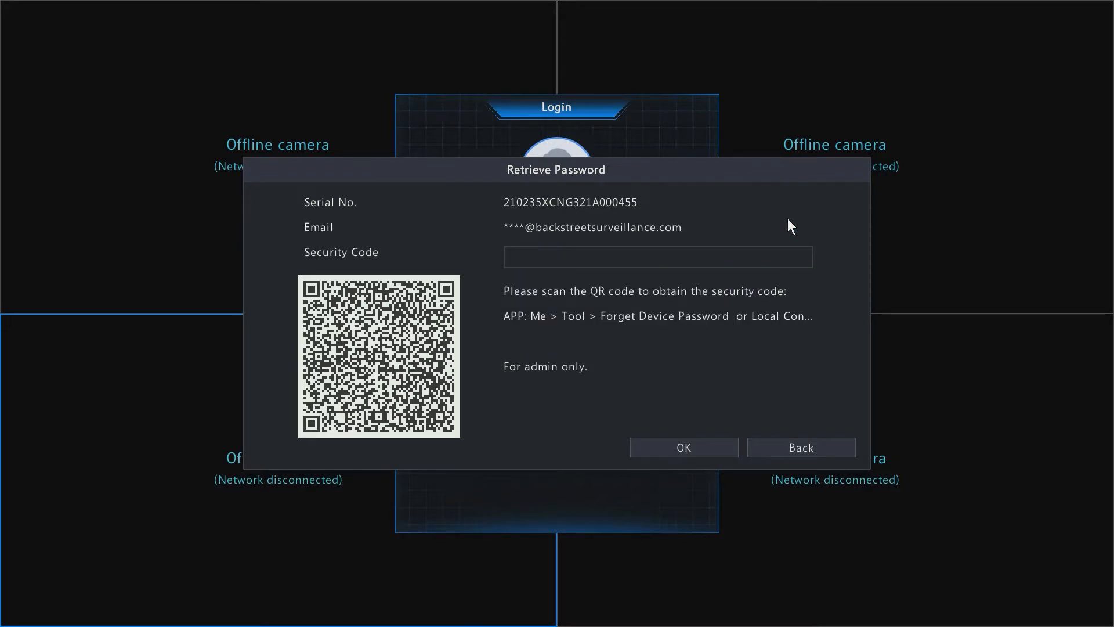
pyautogui.click(806, 448)
# Log in to the recorder as admin and look through the user accounts list in the System settings.
pyautogui.click(525, 376)
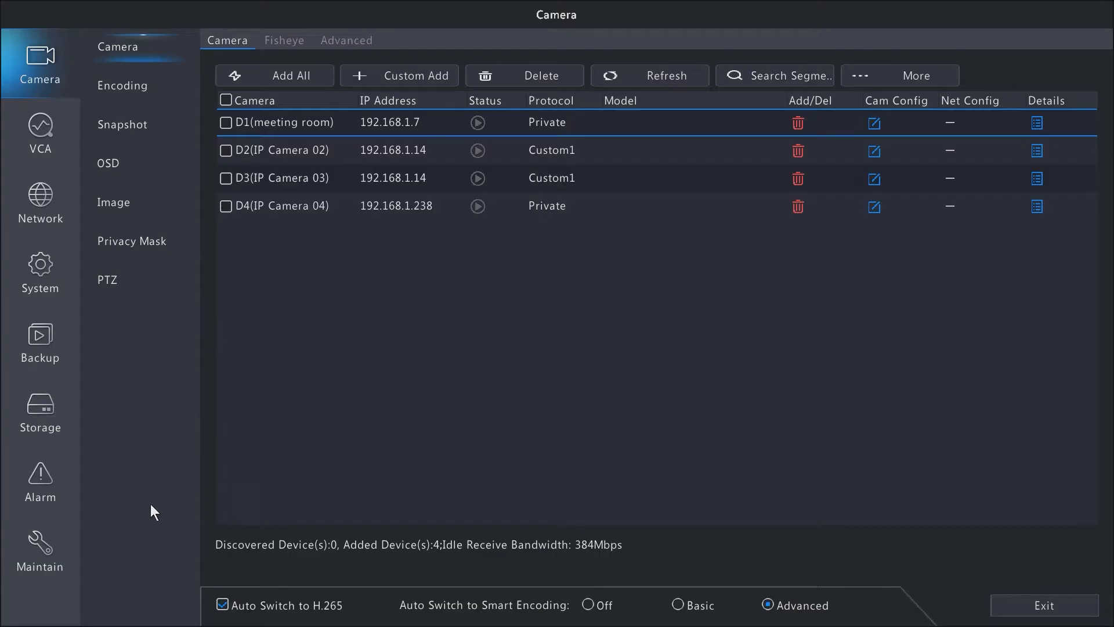
pyautogui.click(52, 269)
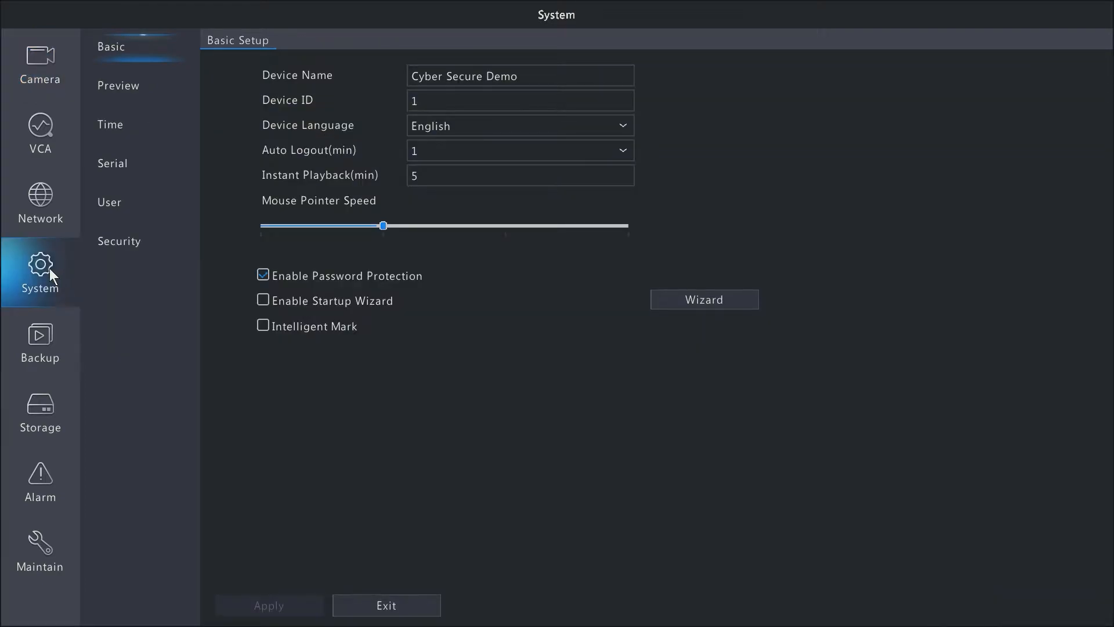
pyautogui.click(120, 214)
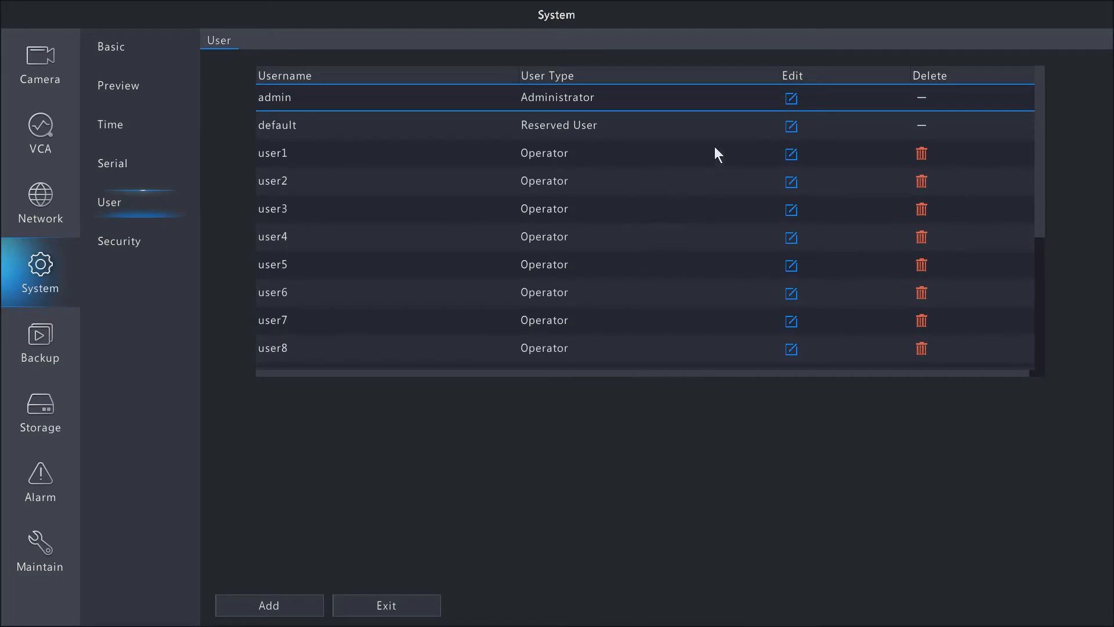
pyautogui.click(795, 96)
pyautogui.scroll(-3, 667, 246)
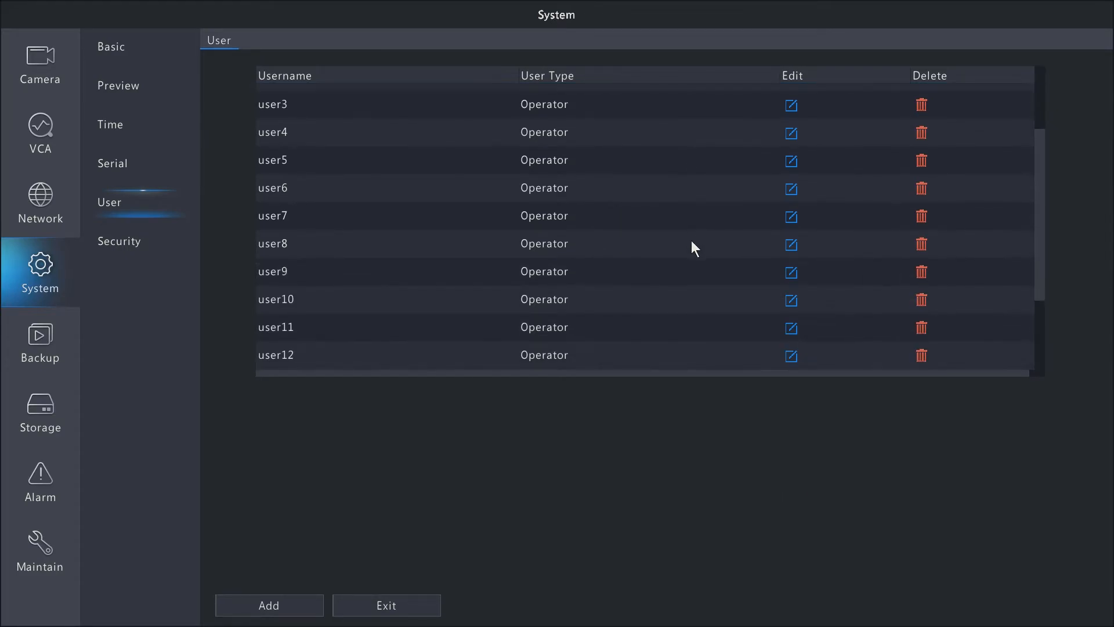
pyautogui.scroll(3, 686, 258)
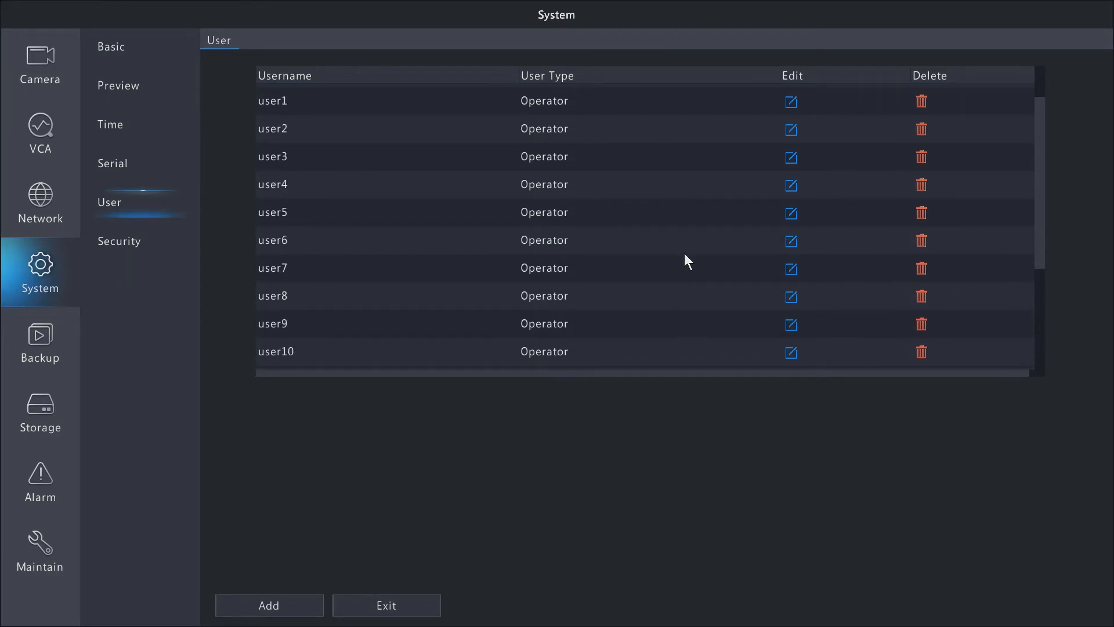
# Open user1 for editing and authenticate with the admin account password.
pyautogui.click(792, 152)
pyautogui.click(661, 312)
pyautogui.click(536, 376)
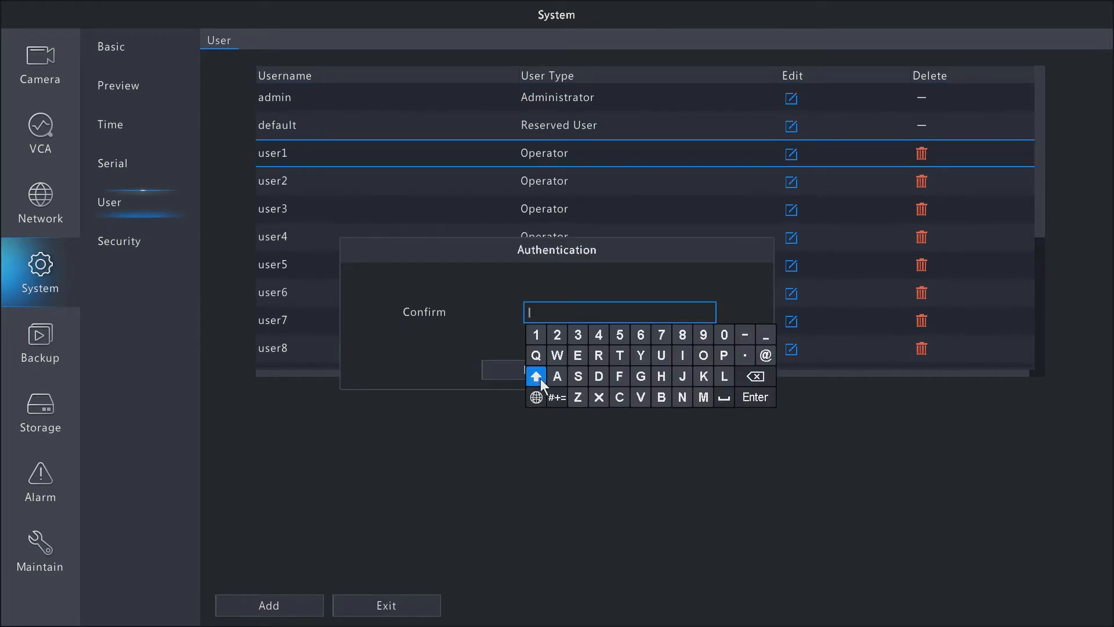
pyautogui.click(661, 398)
pyautogui.click(540, 376)
pyautogui.click(560, 377)
pyautogui.click(683, 381)
pyautogui.click(619, 376)
pyautogui.click(579, 376)
pyautogui.click(594, 374)
pyautogui.click(601, 356)
pyautogui.click(579, 357)
pyautogui.click(600, 357)
pyautogui.click(618, 361)
pyautogui.click(536, 335)
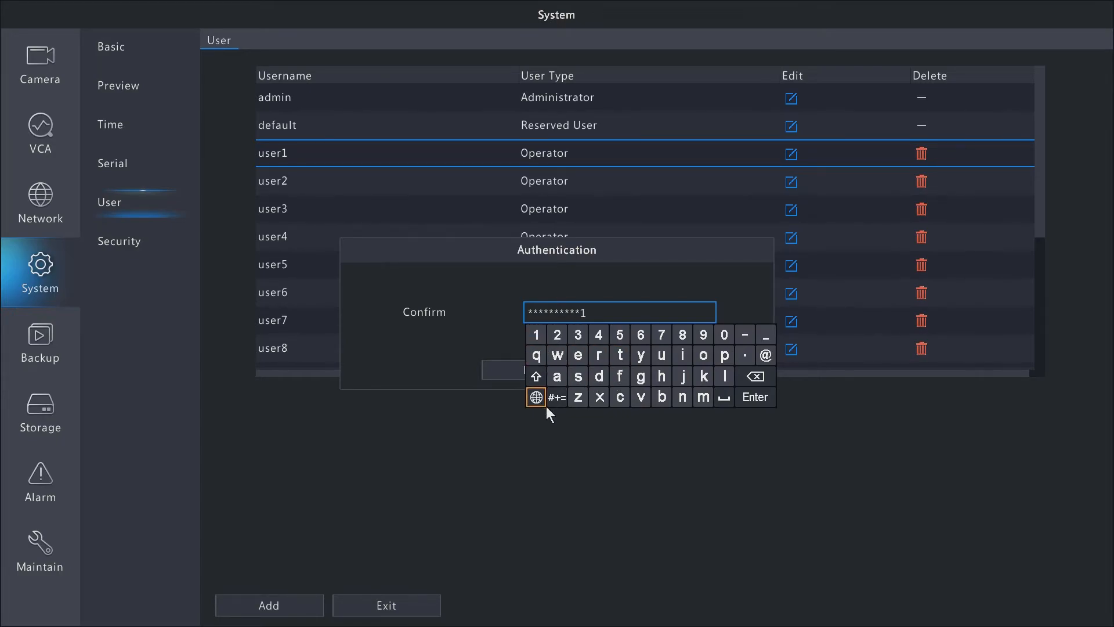
pyautogui.click(556, 398)
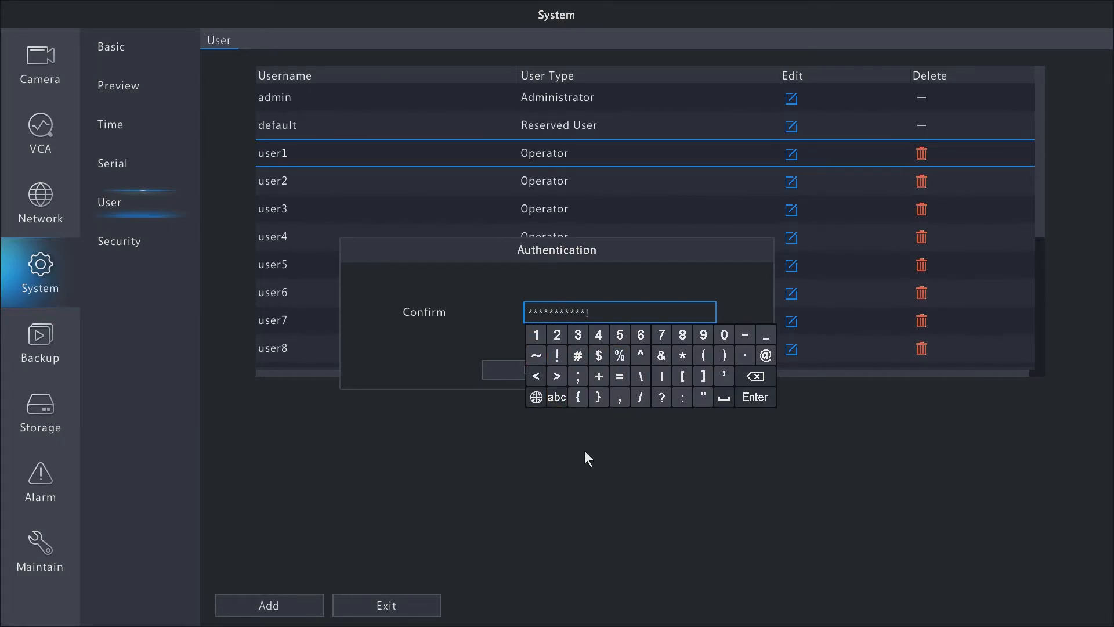
pyautogui.click(509, 370)
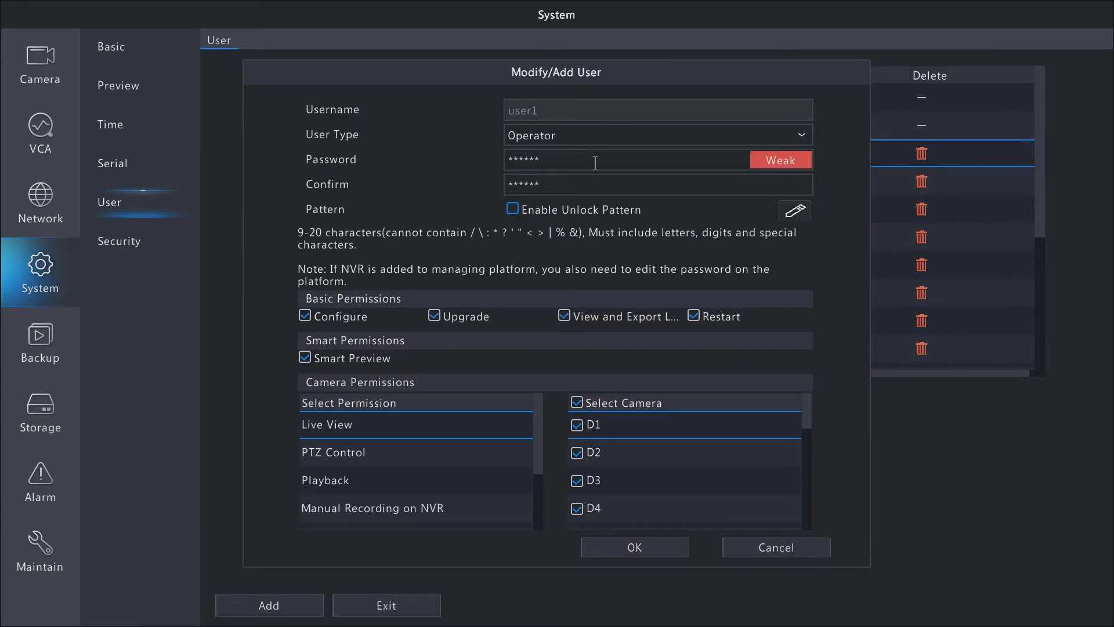
# Open the unlock pattern setup for user1 and cancel it without drawing a pattern.
pyautogui.click(515, 208)
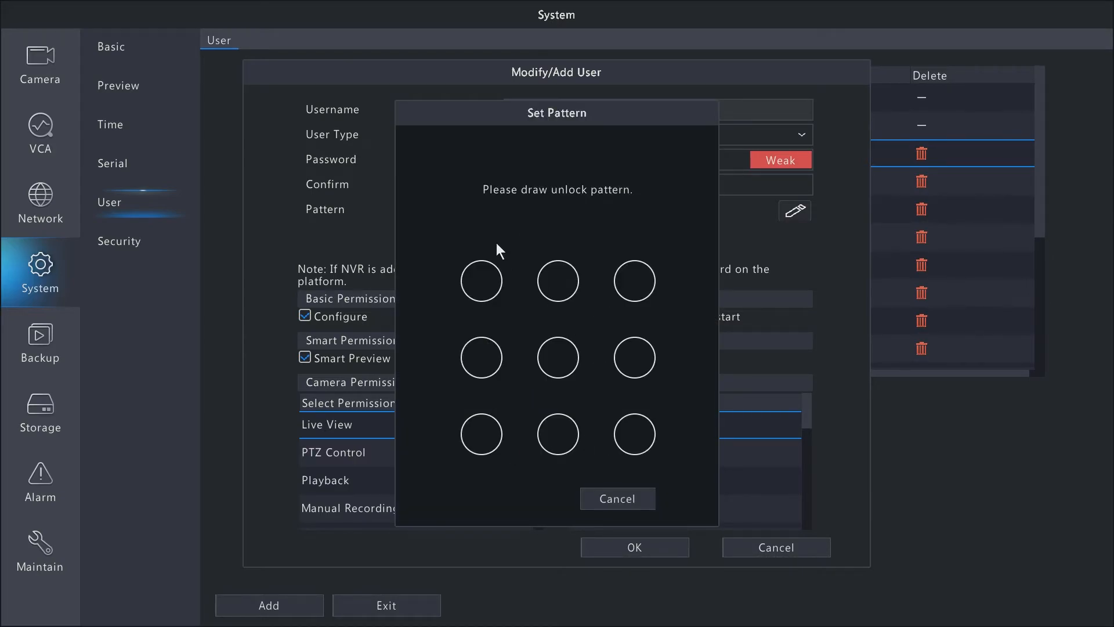
pyautogui.click(615, 497)
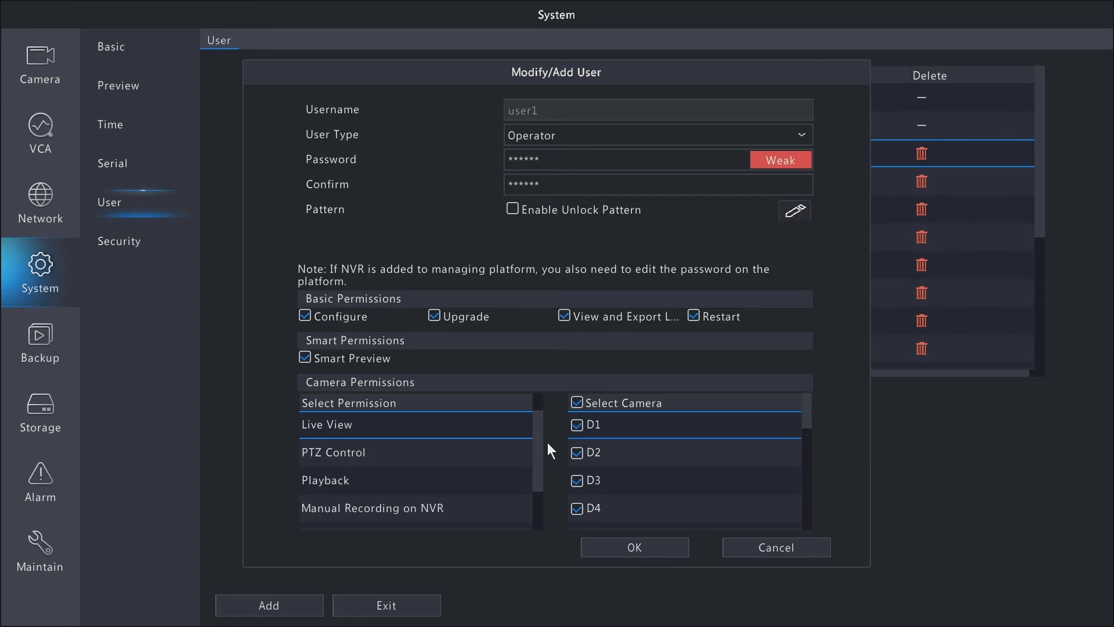
# Remove cameras D2, D3 and D4 from user1's Live View permission.
pyautogui.scroll(-1, 548, 443)
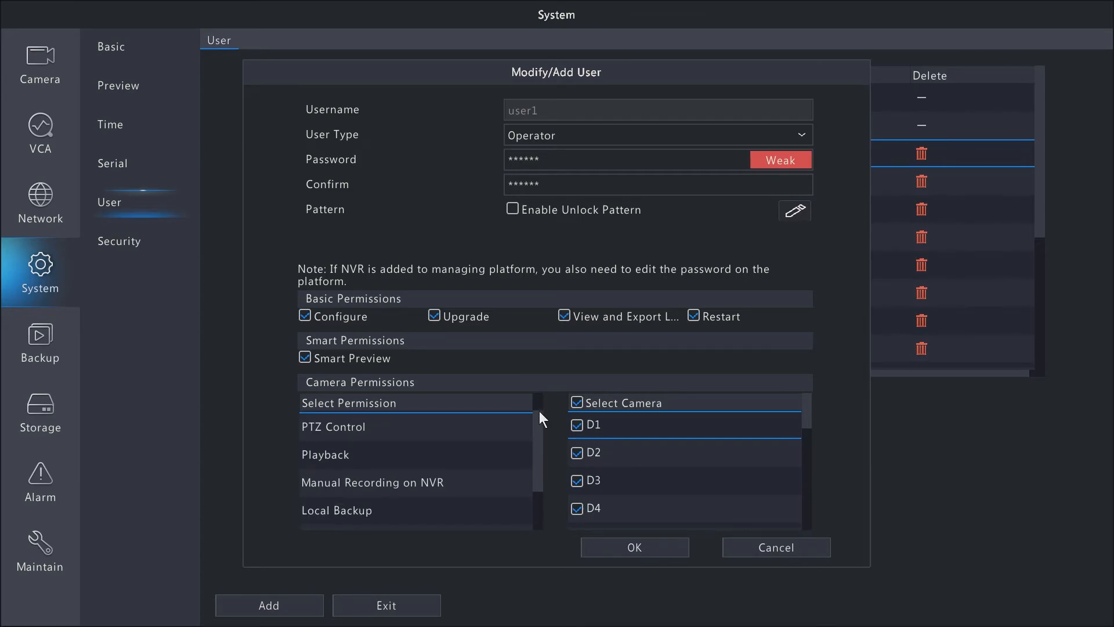
pyautogui.scroll(1, 540, 433)
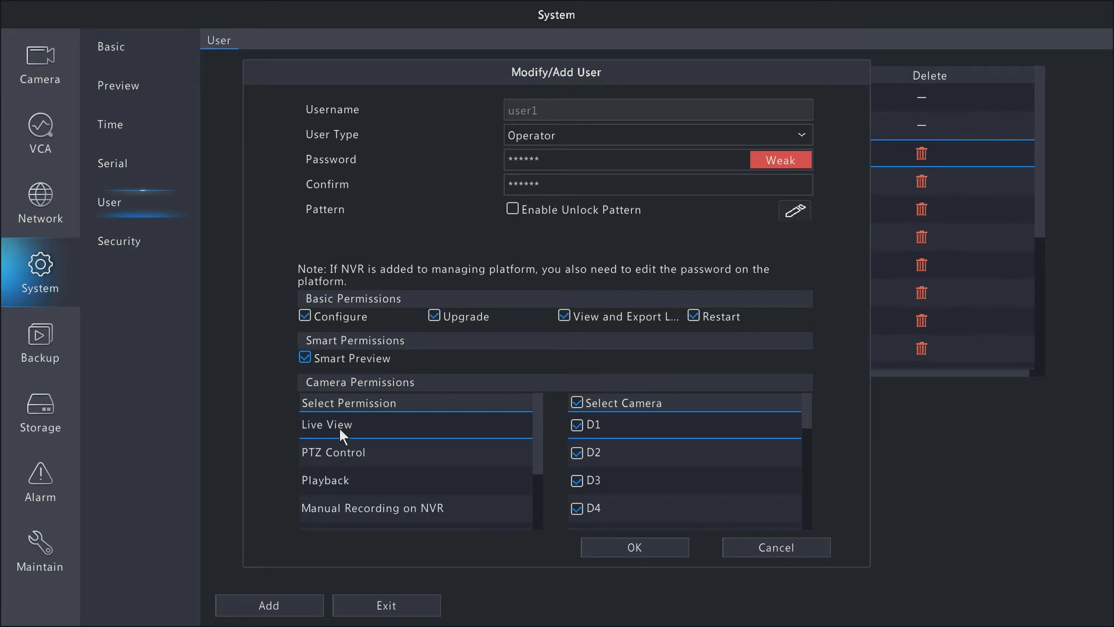
pyautogui.click(577, 453)
pyautogui.click(578, 481)
pyautogui.click(577, 509)
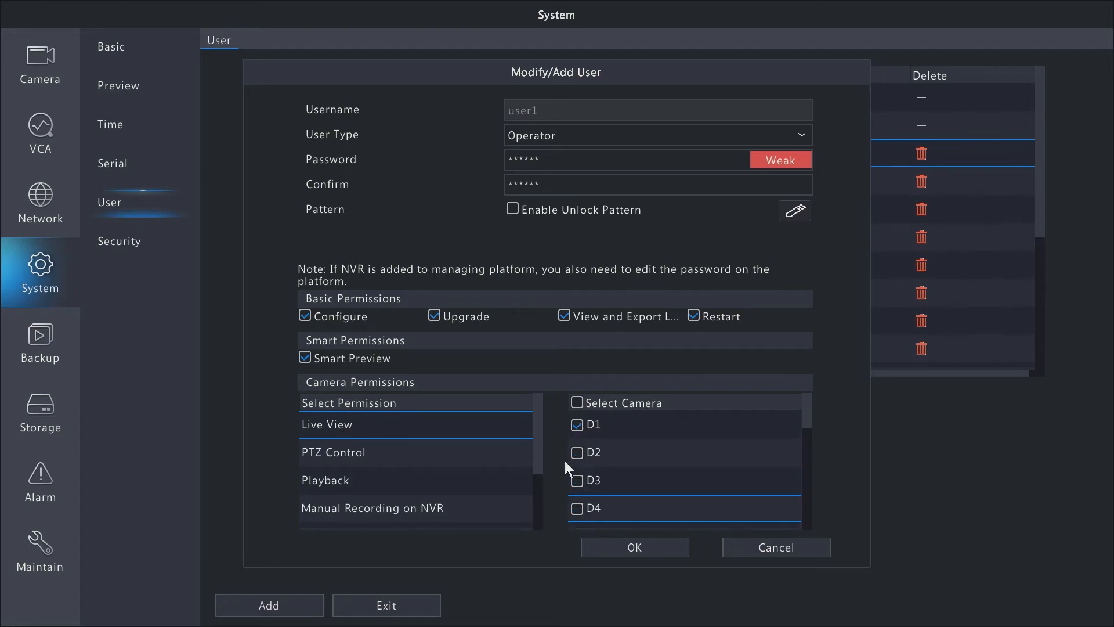
# Remove cameras D2, D3 and D4 from user1's Playback permission.
pyautogui.click(416, 481)
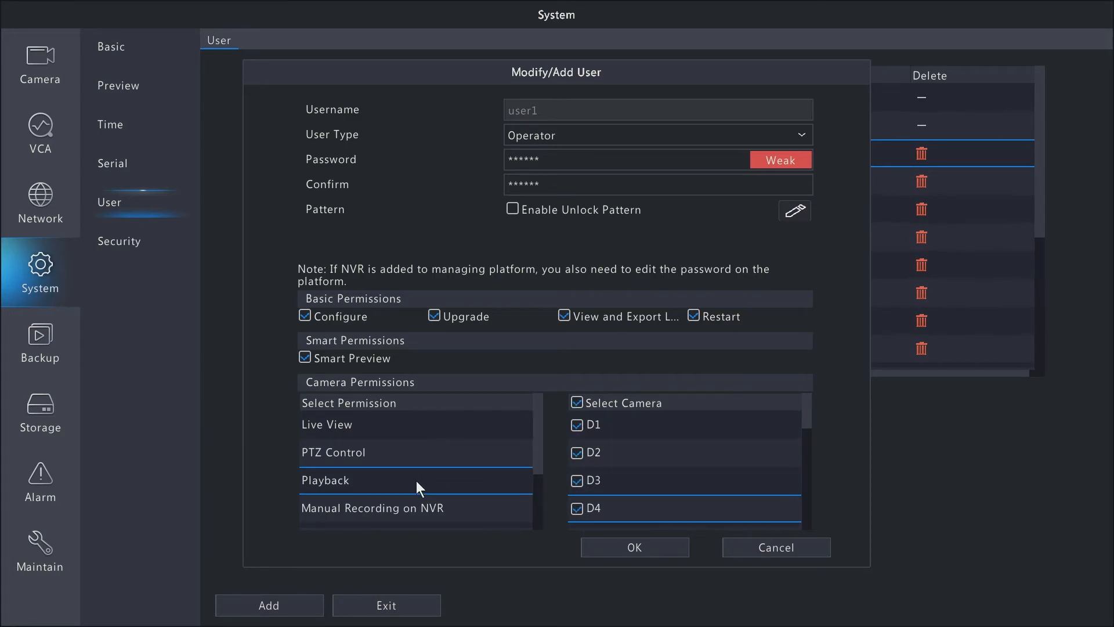
pyautogui.click(580, 450)
pyautogui.click(578, 481)
pyautogui.click(582, 509)
# Remove all cameras from user1's PTZ Control and Manual Recording on NVR permissions.
pyautogui.click(413, 424)
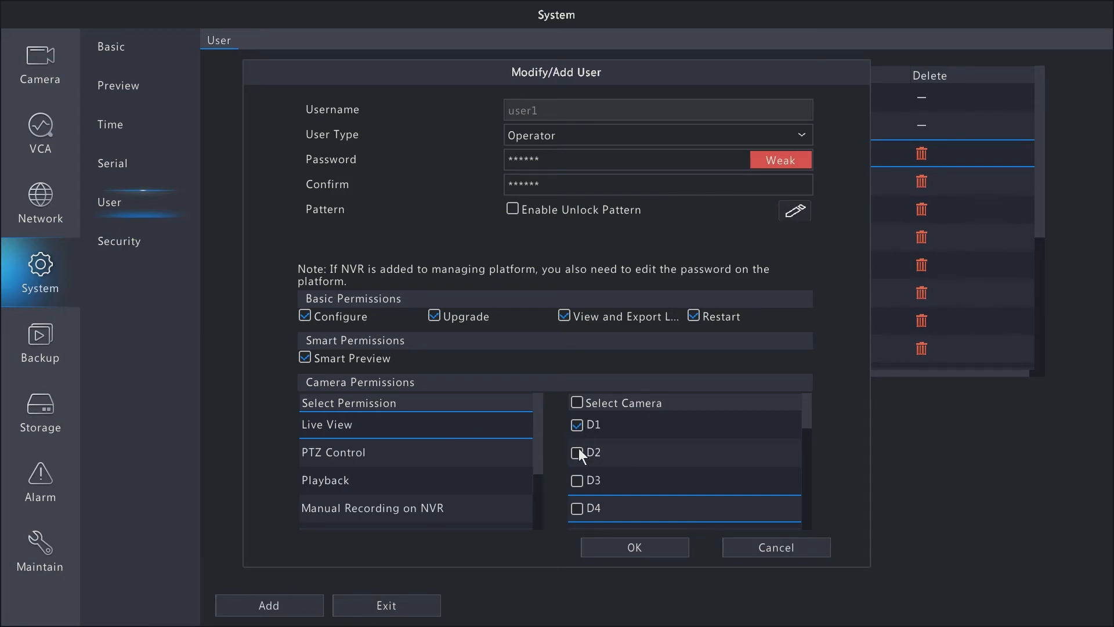
pyautogui.click(398, 457)
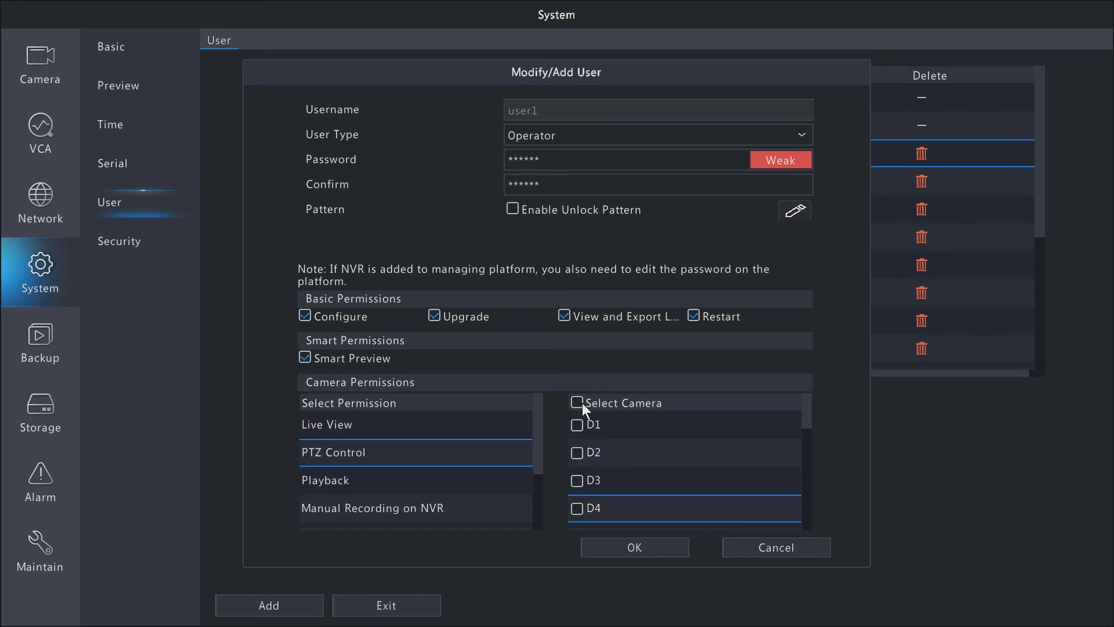
pyautogui.click(415, 469)
pyautogui.click(423, 512)
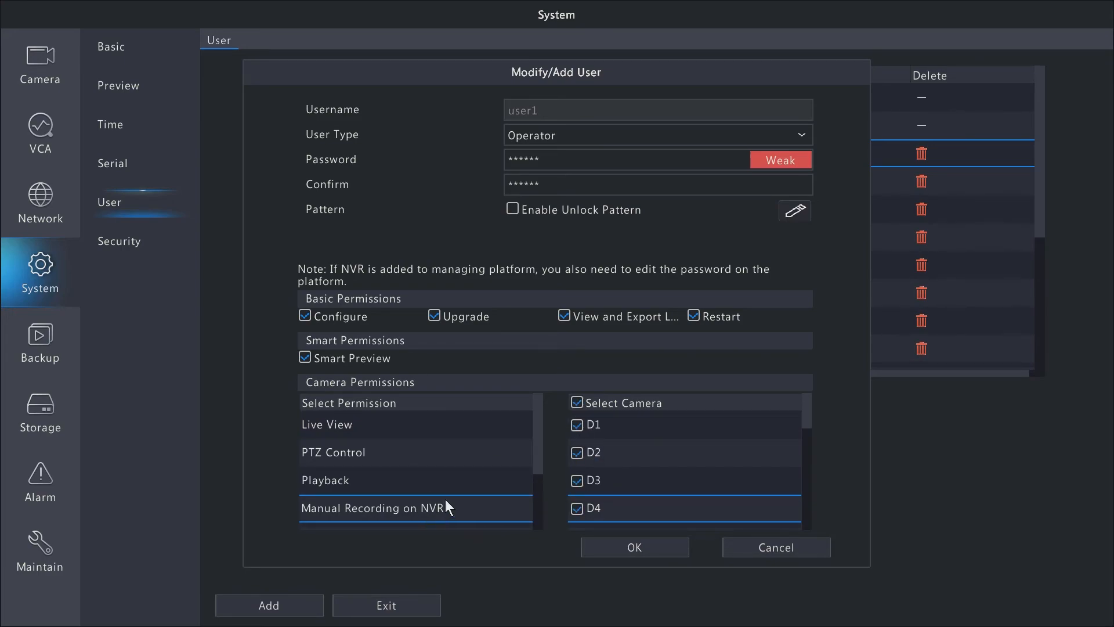
pyautogui.scroll(-1, 445, 499)
pyautogui.click(575, 402)
# Remove all cameras from user1's Local Backup permission and select the Audio permission.
pyautogui.click(407, 516)
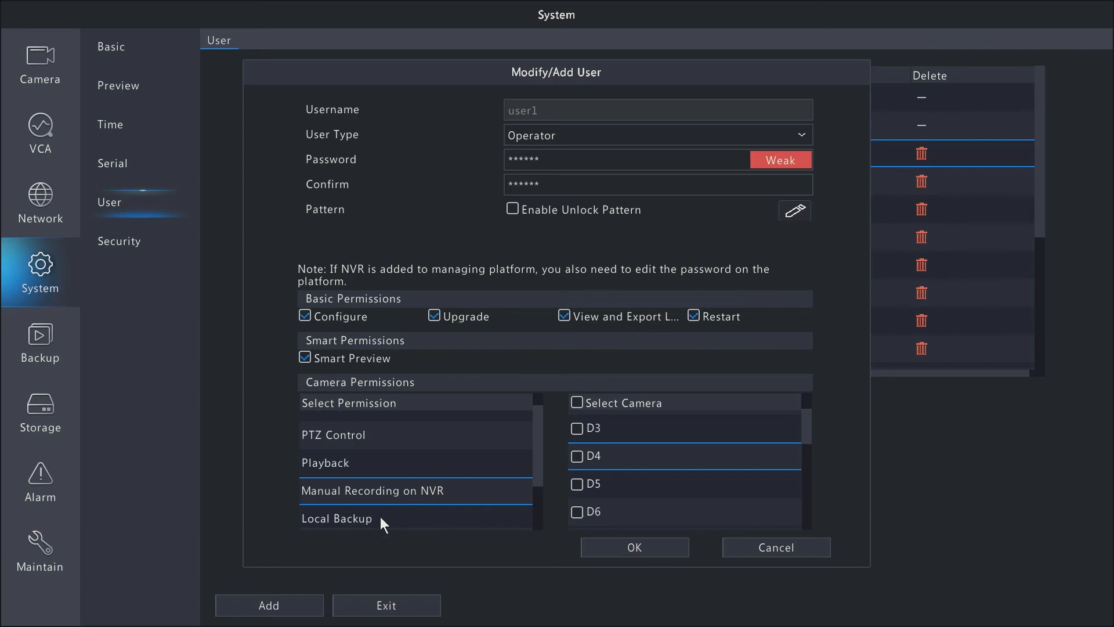
pyautogui.scroll(-2, 582, 417)
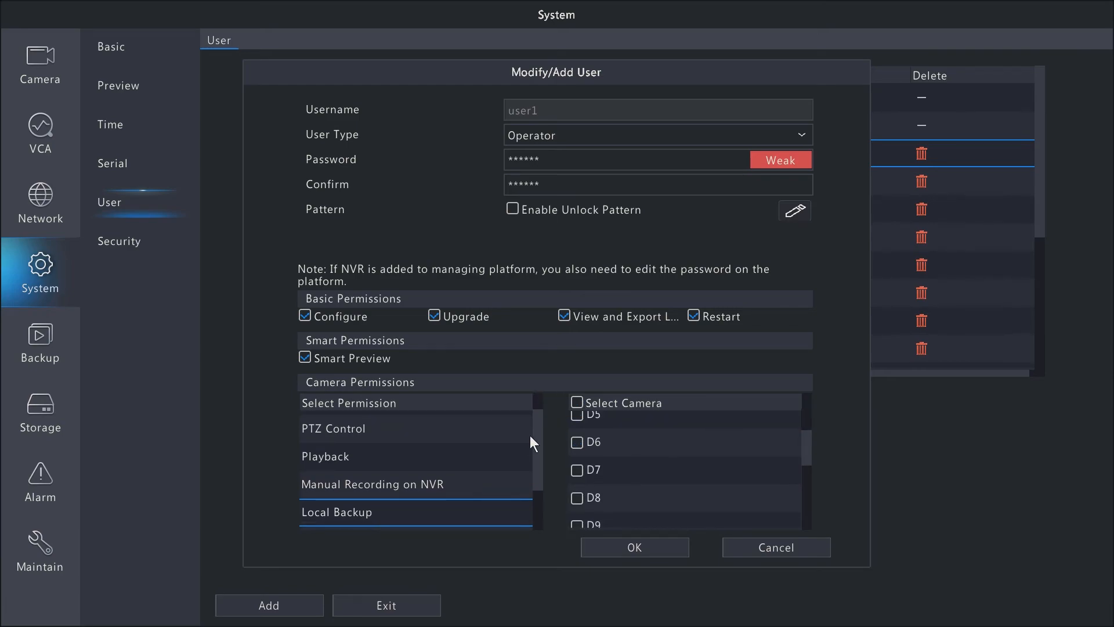
pyautogui.moveTo(540, 425); pyautogui.dragTo(539, 475)
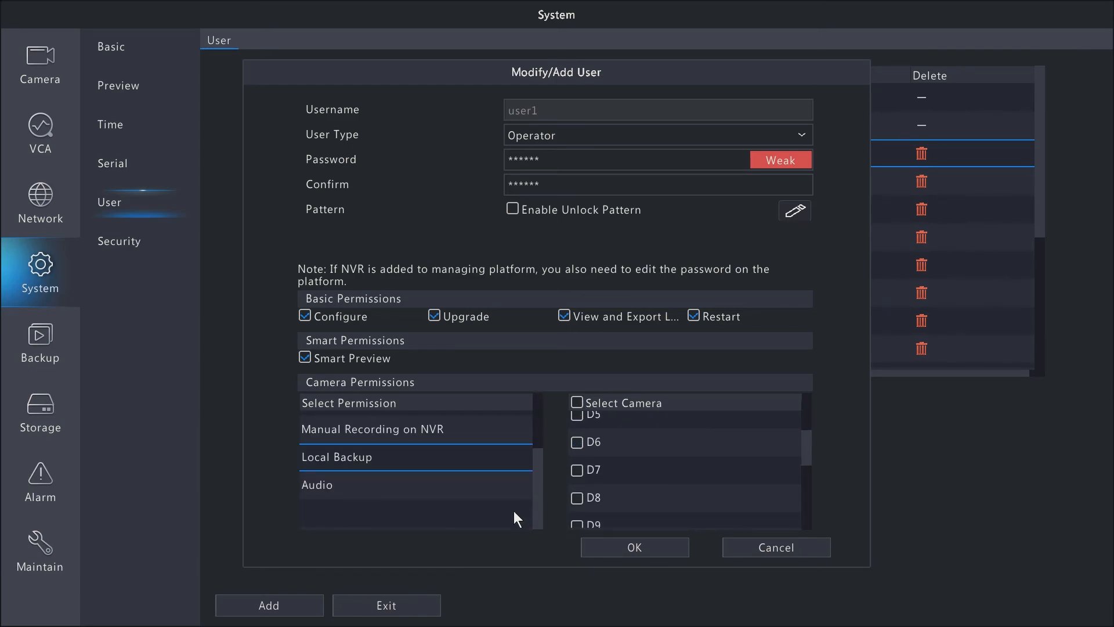
pyautogui.click(357, 484)
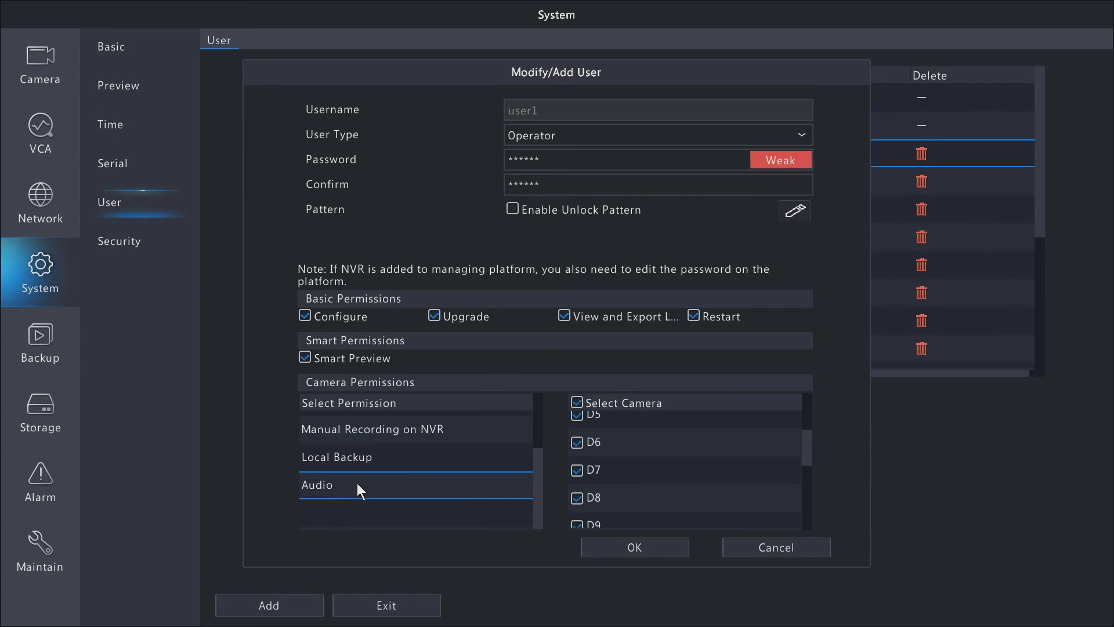